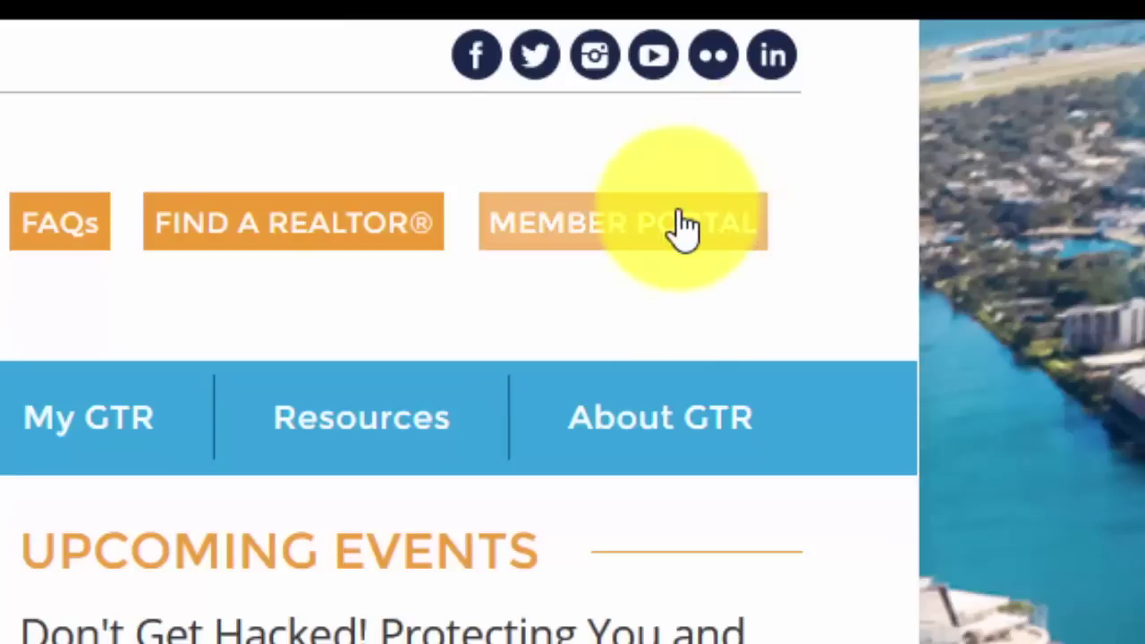
Open the member portal login page from the Greater Tampa Realtors site header
{"action": "left_click", "coordinate": [682, 223]}
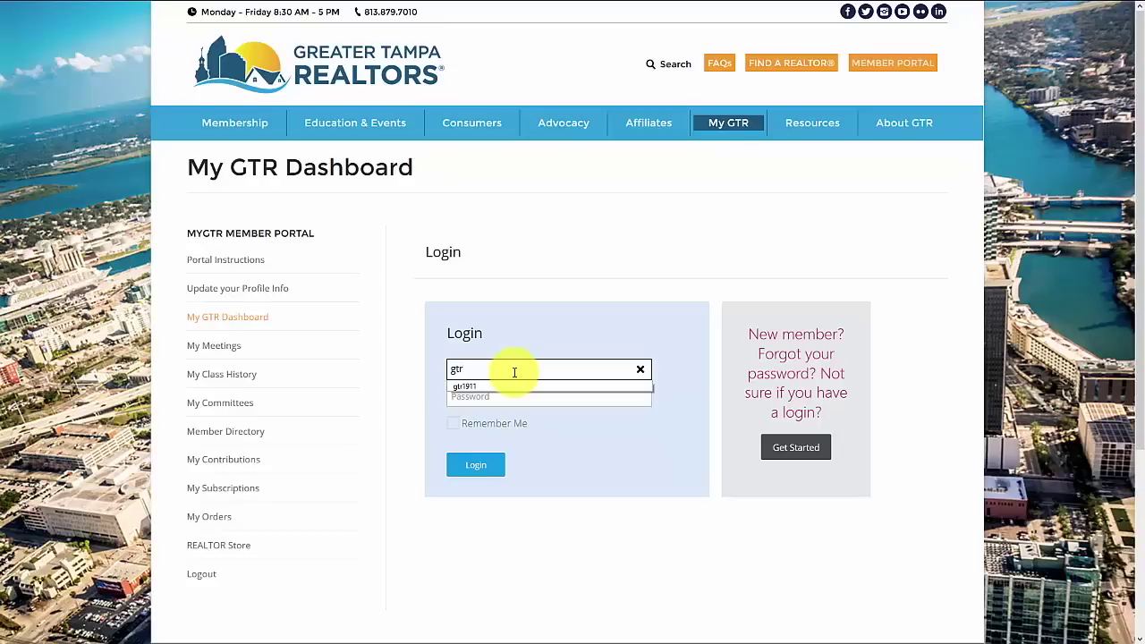
Log in to the member portal and continue past the Profile Update Notification
{"action": "left_click", "coordinate": [492, 464]}
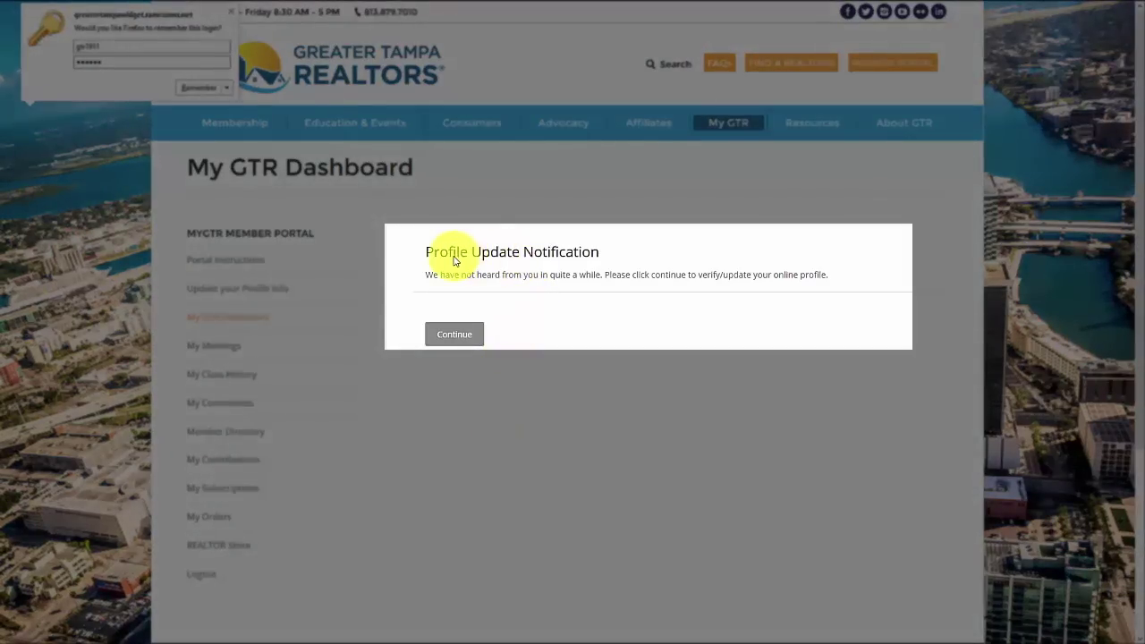
{"action": "left_click", "coordinate": [456, 336]}
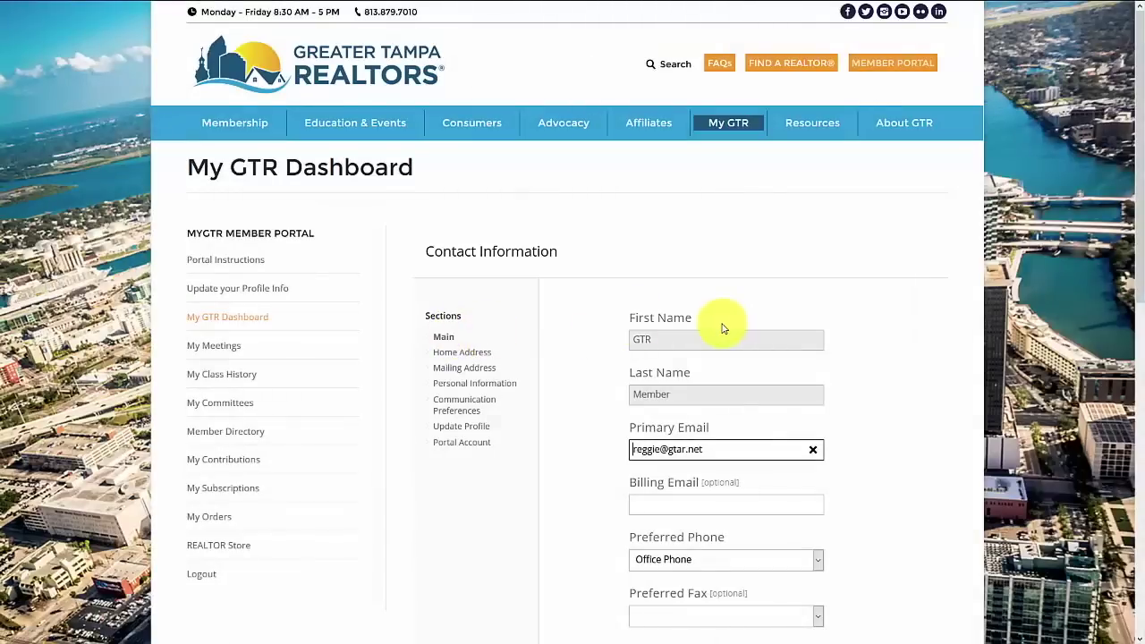
Review the whole Contact Information form, save it, and return to the success banner
{"action": "scroll", "coordinate": [680, 315], "scroll_direction": "down", "scroll_amount": 3}
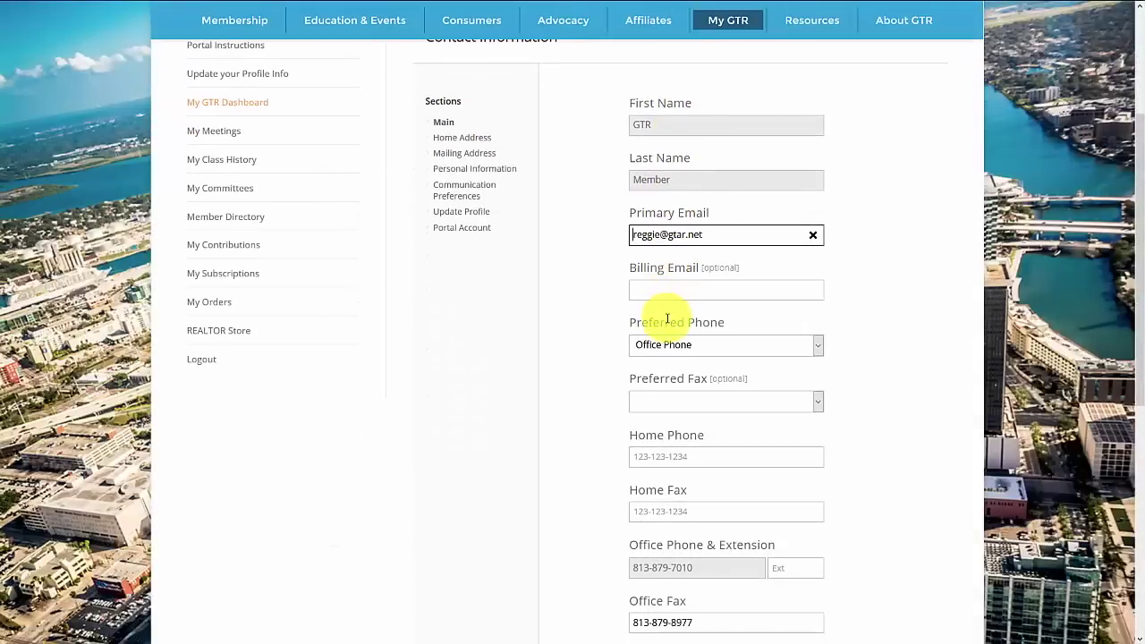
{"action": "scroll", "coordinate": [665, 324], "scroll_direction": "down", "scroll_amount": 1}
{"action": "scroll", "coordinate": [665, 324], "scroll_direction": "down", "scroll_amount": 1}
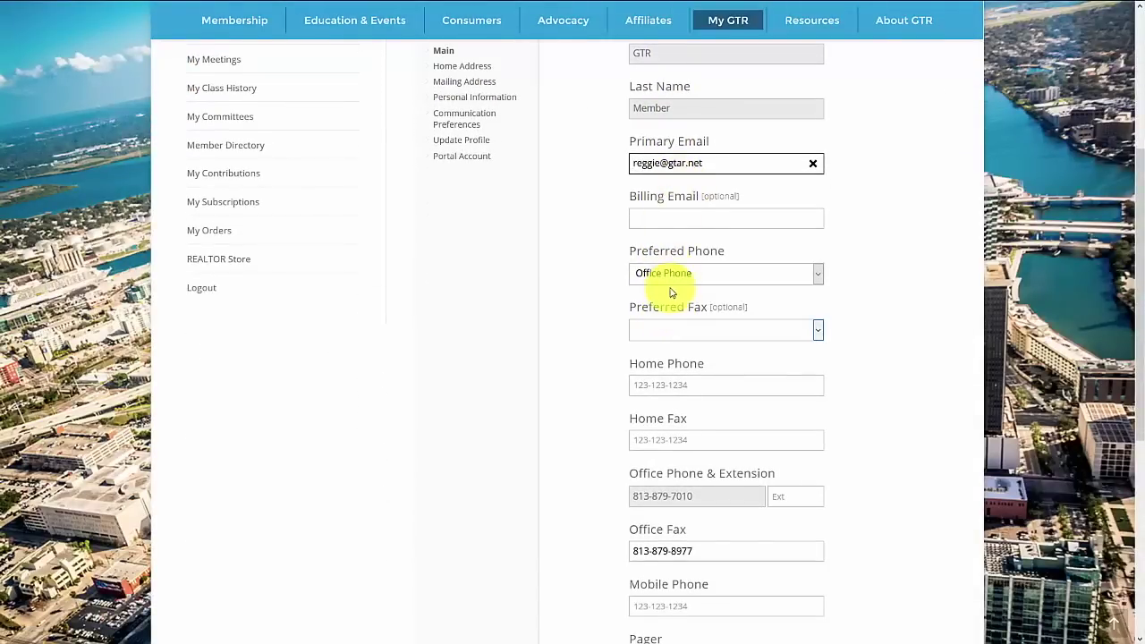
{"action": "scroll", "coordinate": [680, 290], "scroll_direction": "down", "scroll_amount": 1}
{"action": "scroll", "coordinate": [669, 298], "scroll_direction": "down", "scroll_amount": 1}
{"action": "scroll", "coordinate": [708, 436], "scroll_direction": "down", "scroll_amount": 2}
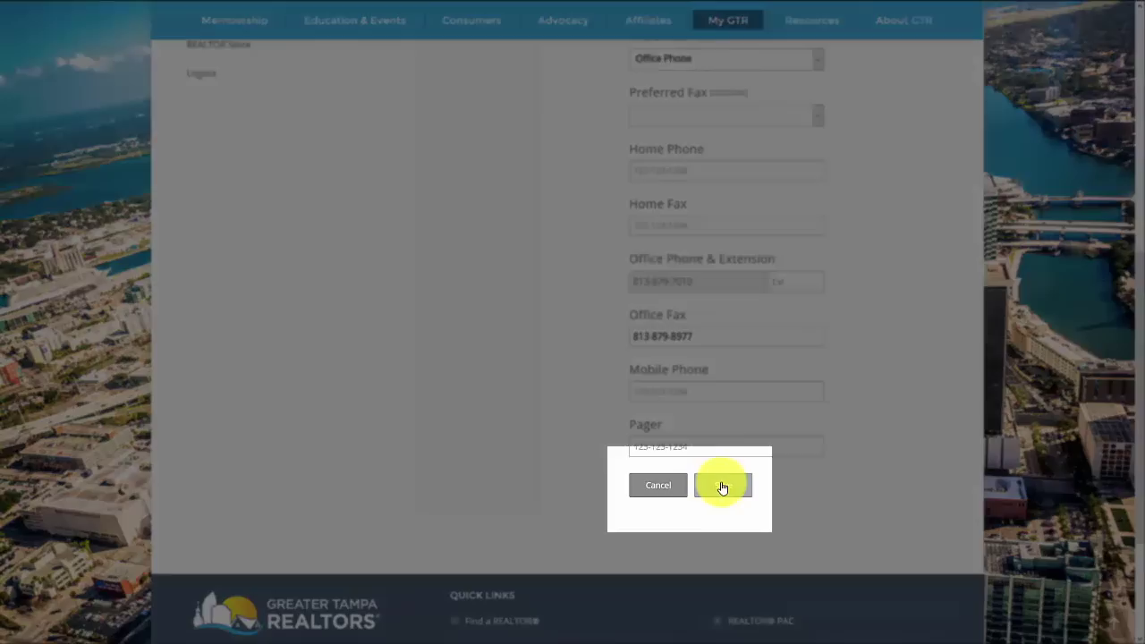
{"action": "scroll", "coordinate": [721, 486], "scroll_direction": "up", "scroll_amount": 1}
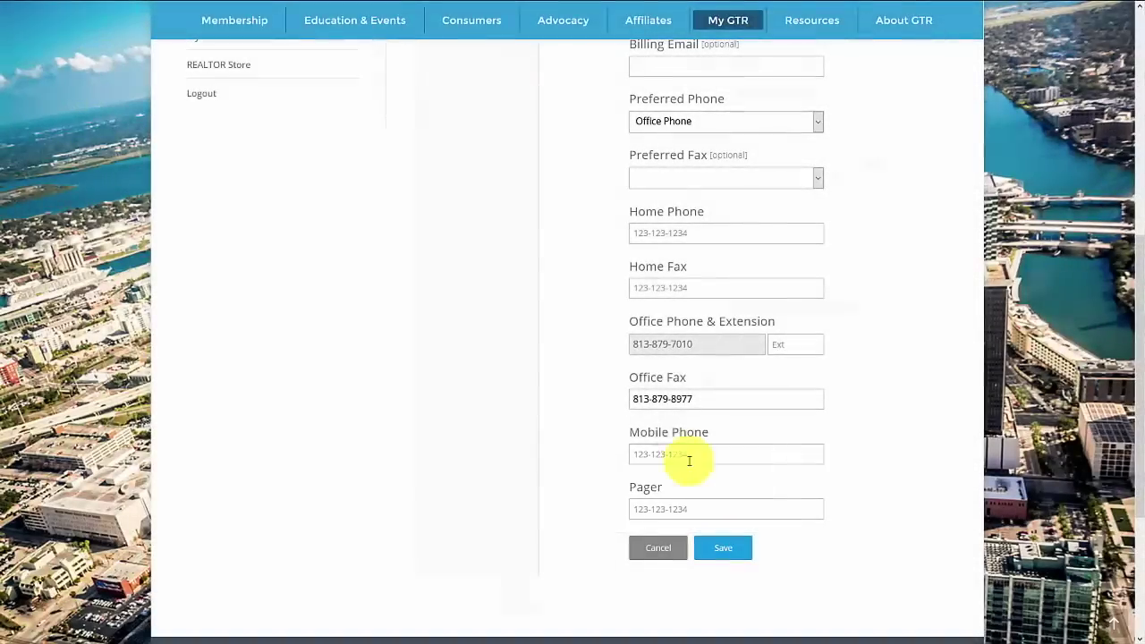
{"action": "scroll", "coordinate": [661, 443], "scroll_direction": "up", "scroll_amount": 1}
{"action": "scroll", "coordinate": [623, 418], "scroll_direction": "up", "scroll_amount": 2}
{"action": "scroll", "coordinate": [617, 412], "scroll_direction": "up", "scroll_amount": 1}
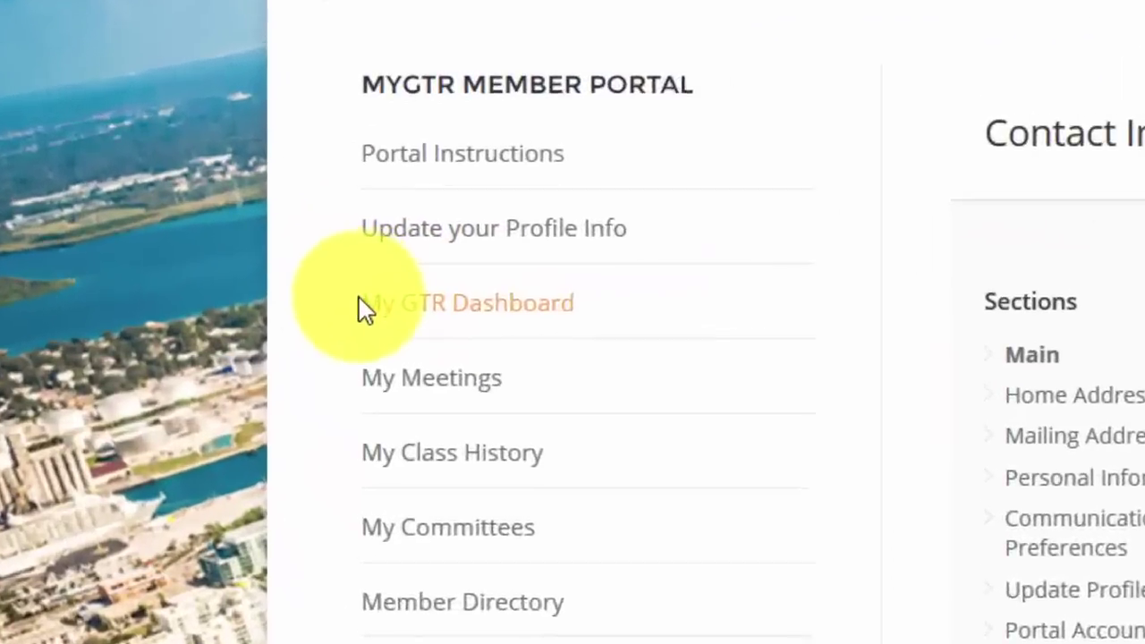
Return to My GTR Dashboard and open the $545.00 Account Balance tile
{"action": "left_click", "coordinate": [519, 337]}
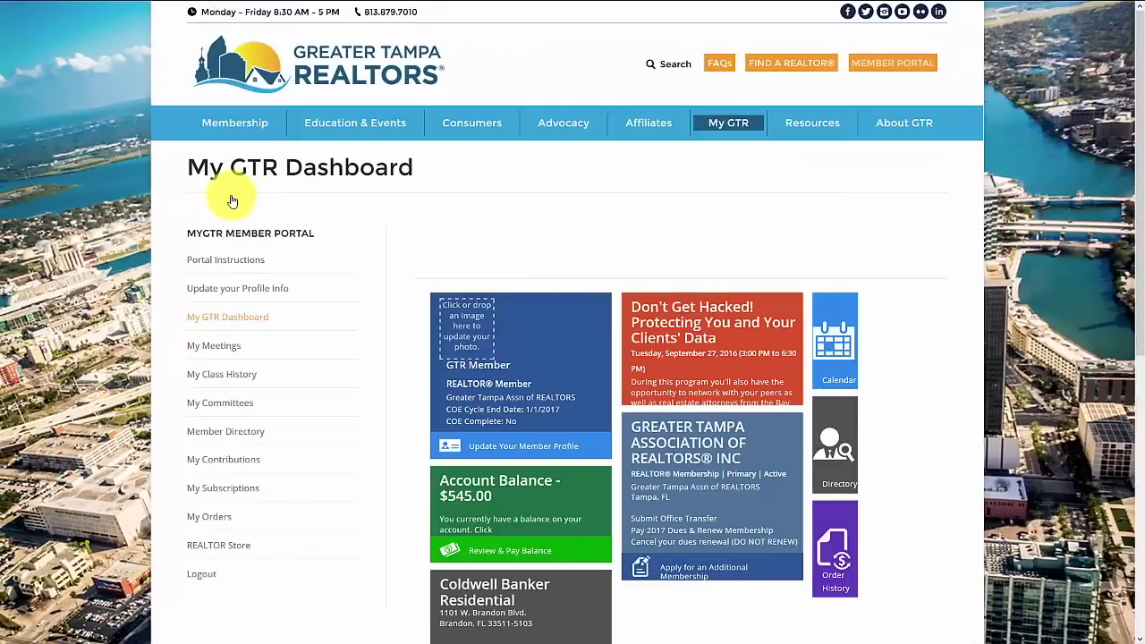
{"action": "scroll", "coordinate": [232, 201], "scroll_direction": "down", "scroll_amount": 1}
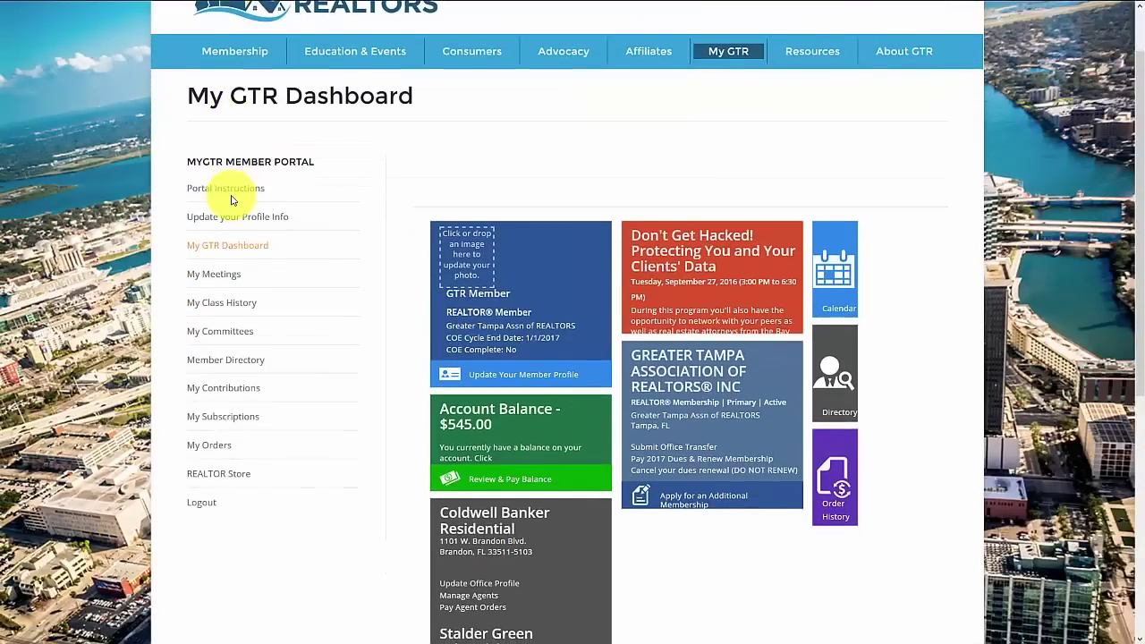
{"action": "scroll", "coordinate": [281, 239], "scroll_direction": "down", "scroll_amount": 1}
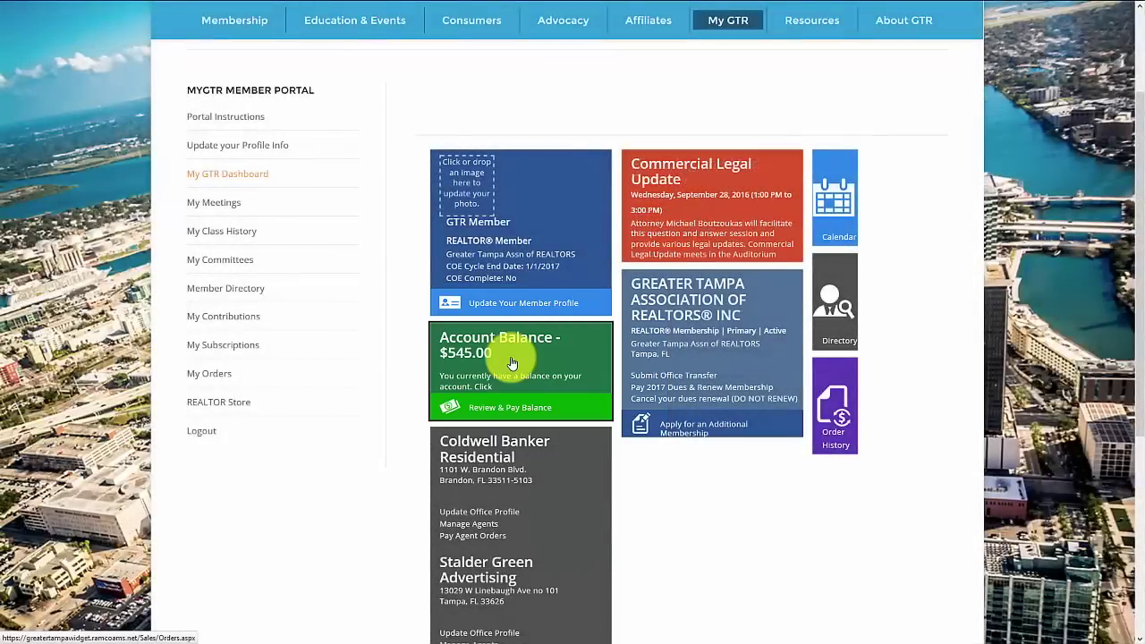
{"action": "left_click", "coordinate": [512, 361]}
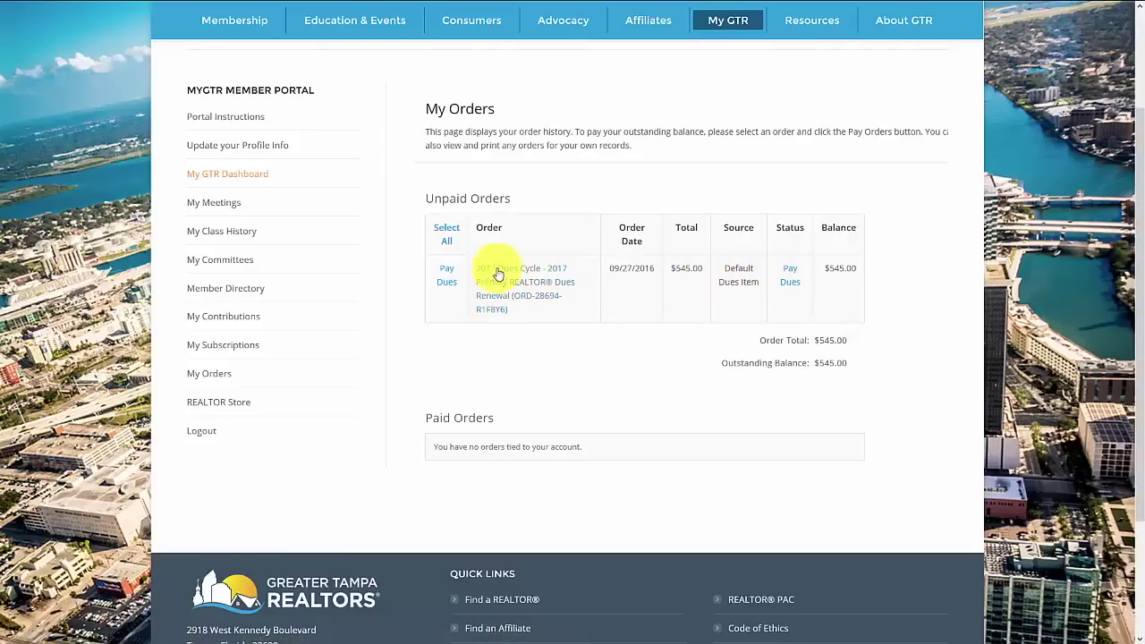
Open the unpaid 2017 dues renewal order showing $545.00 balance due
{"action": "left_click", "coordinate": [447, 281]}
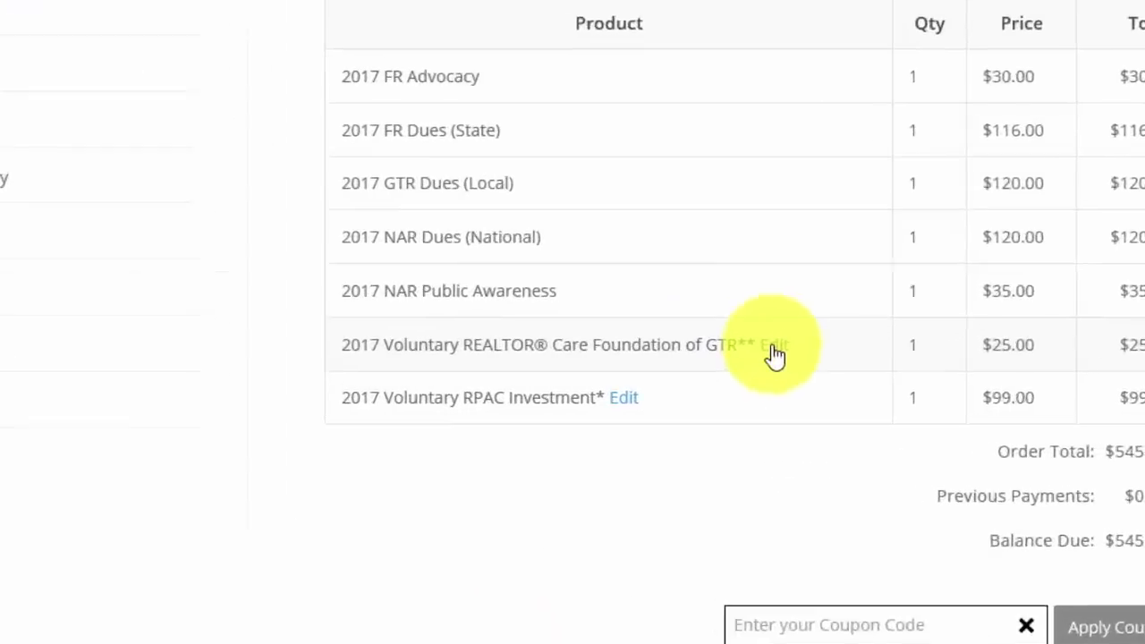
Decline the $25.00 Care Foundation voluntary contribution
{"action": "left_click", "coordinate": [652, 374]}
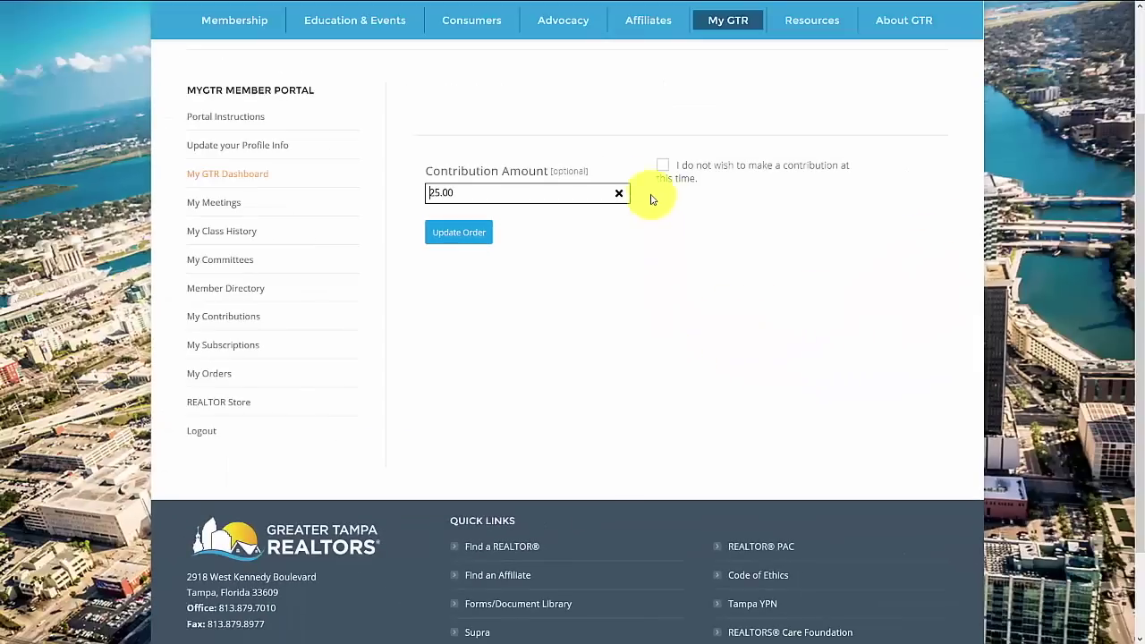
{"action": "left_click", "coordinate": [661, 165]}
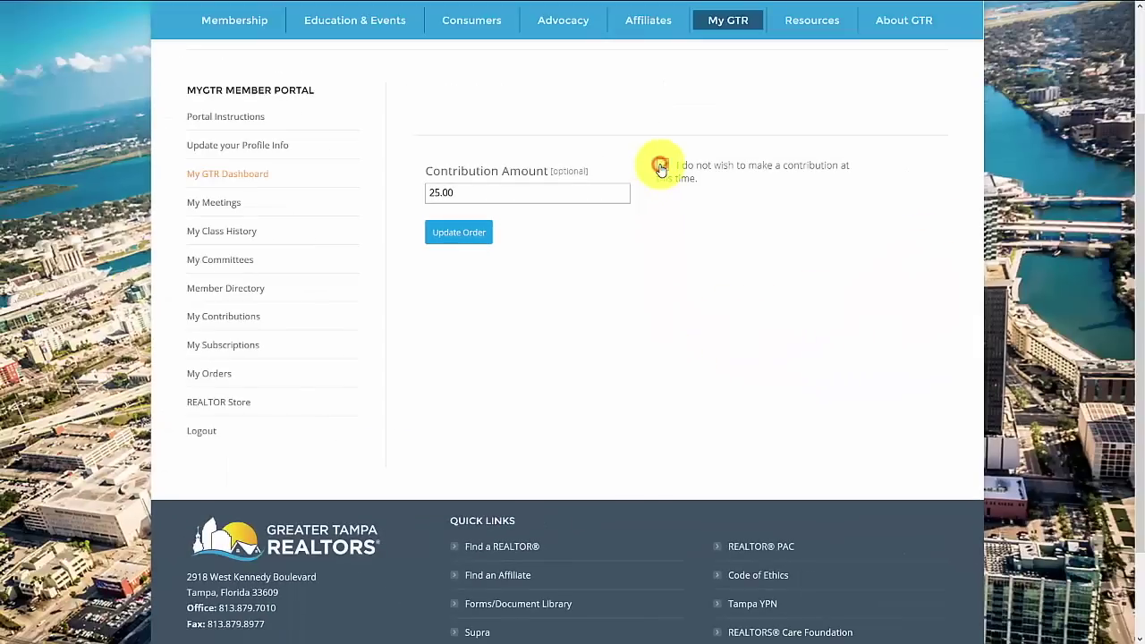
{"action": "left_click", "coordinate": [522, 192]}
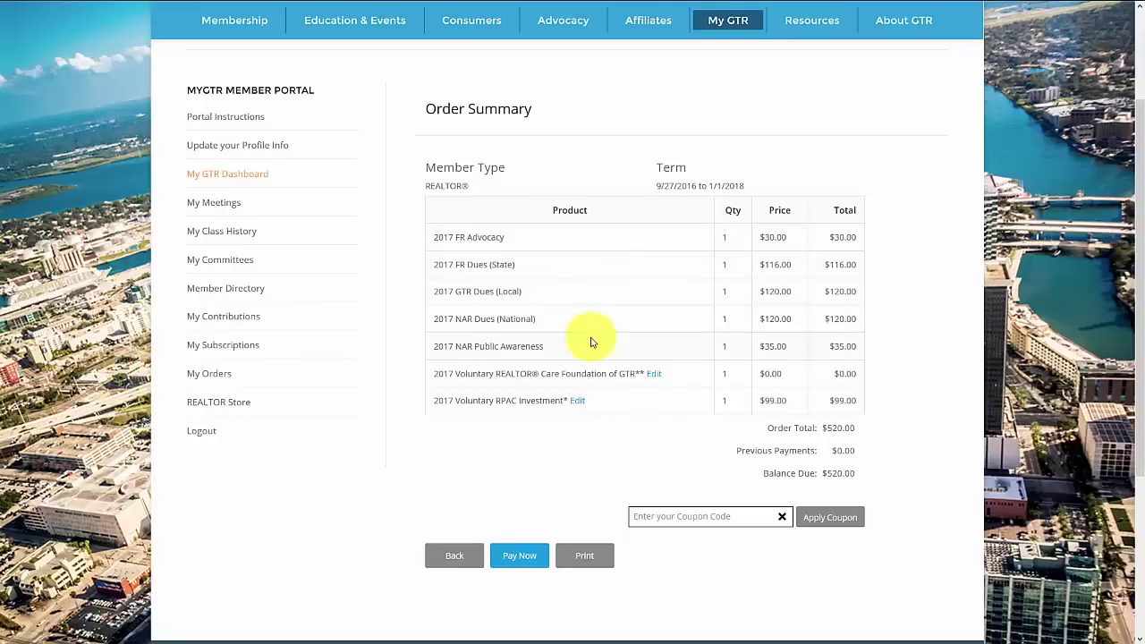
Replace the $99.00 RPAC Investment contribution amount and update the order
{"action": "left_click", "coordinate": [576, 401]}
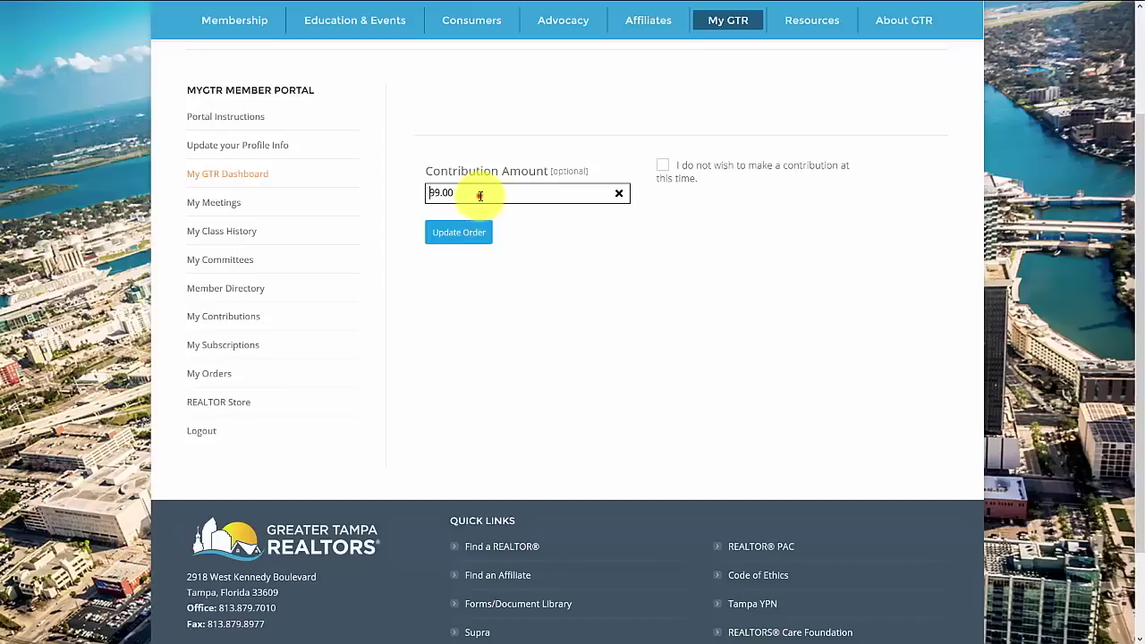
{"action": "left_click_drag", "start_coordinate": [478, 194], "coordinate": [409, 187]}
{"action": "type", "text": "50"}
{"action": "left_click", "coordinate": [465, 242]}
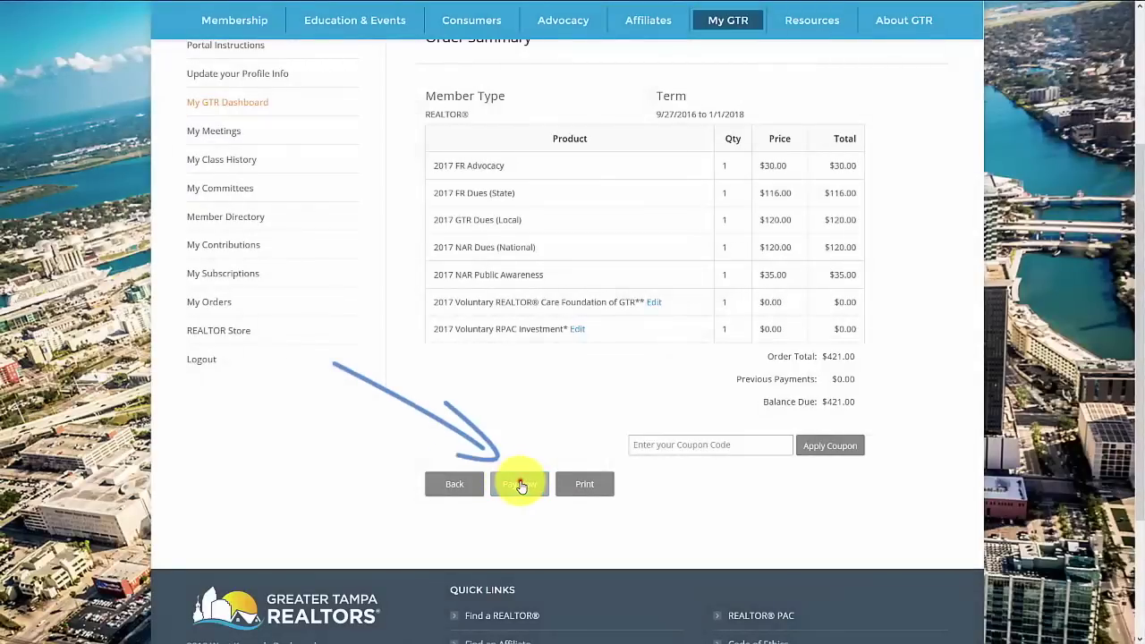
Pay $421.00 by individual card, entering the billing address, and continue to review
{"action": "left_click", "coordinate": [521, 484]}
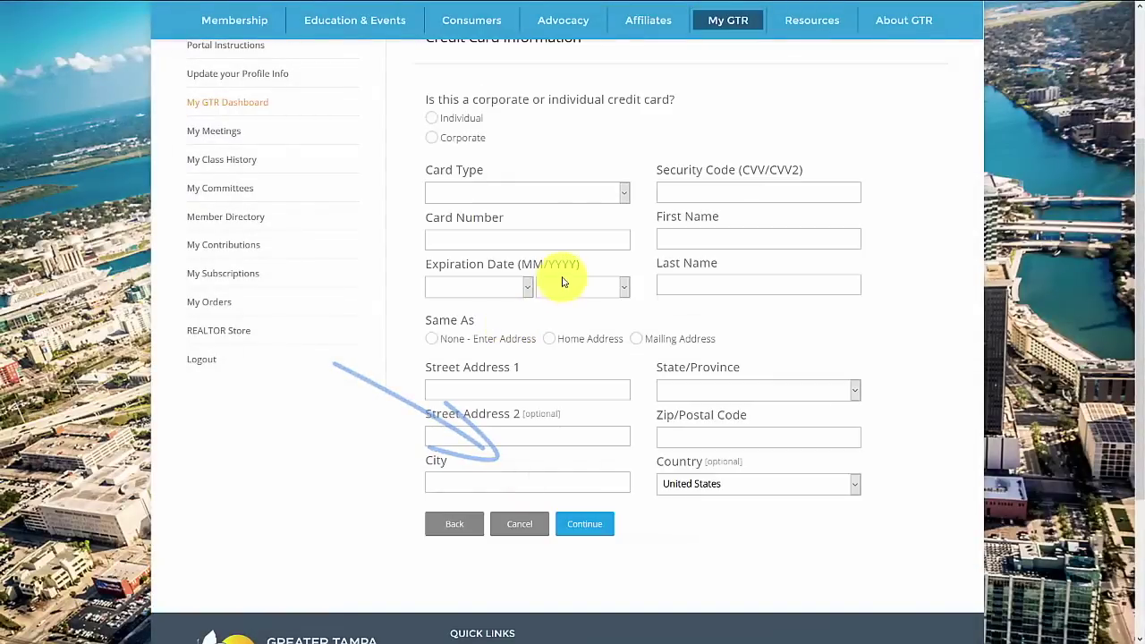
{"action": "left_click", "coordinate": [432, 118]}
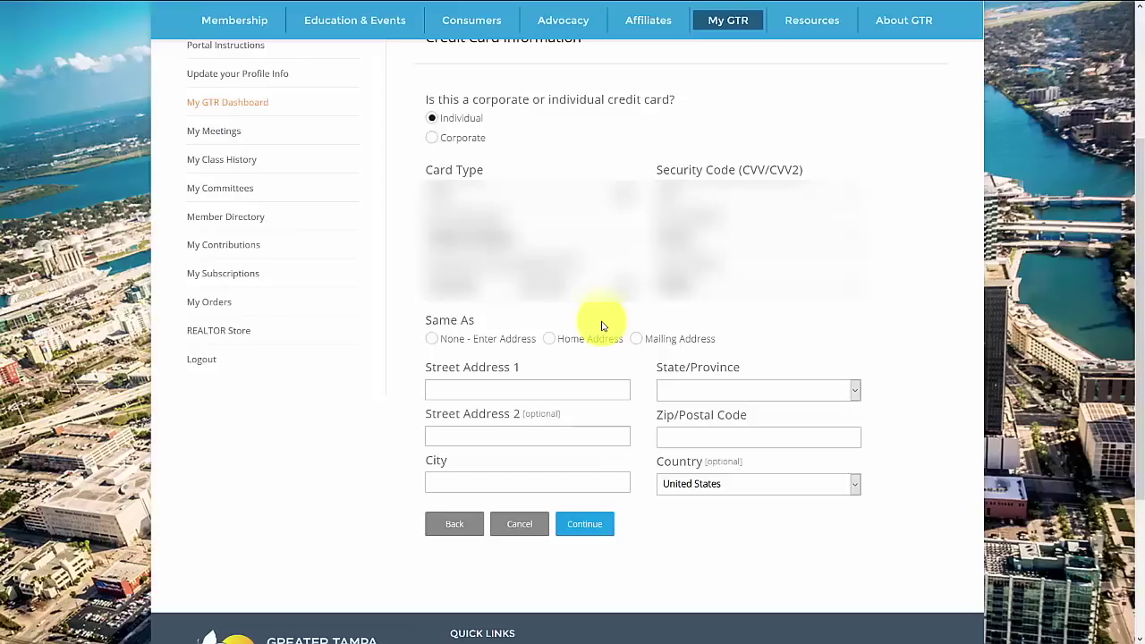
{"action": "left_click", "coordinate": [550, 340]}
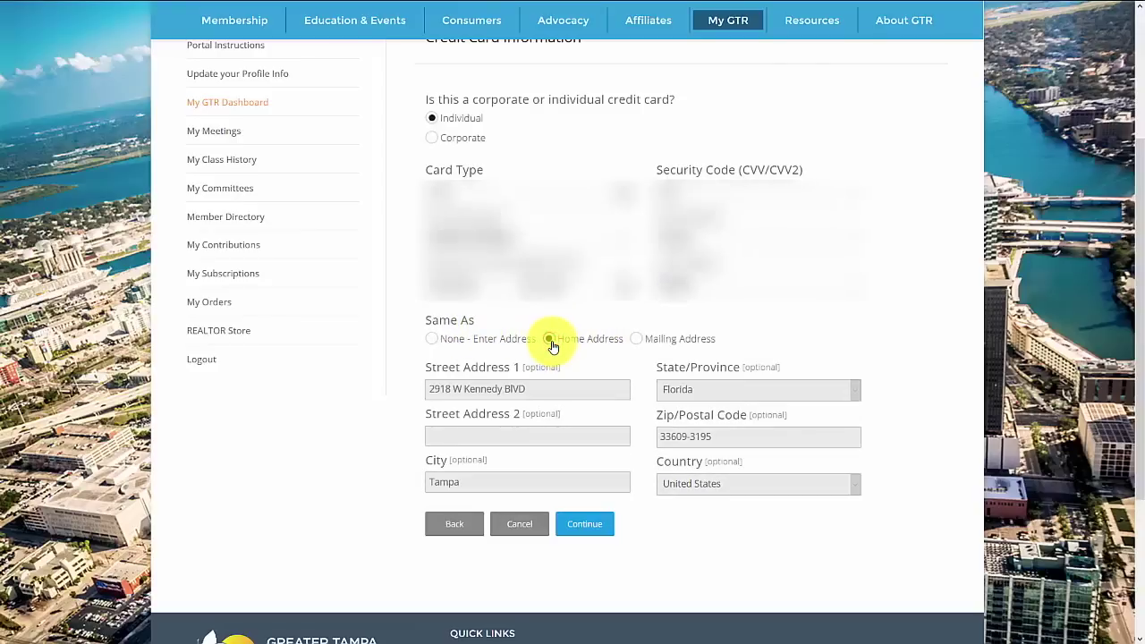
{"action": "left_click", "coordinate": [672, 419]}
{"action": "left_click", "coordinate": [431, 339]}
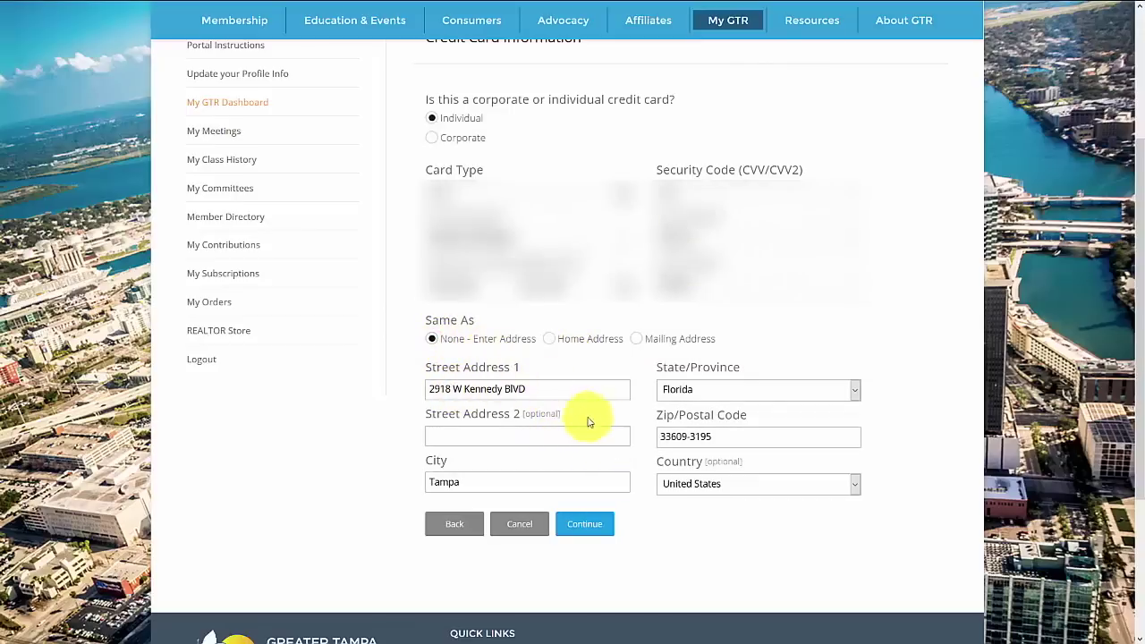
{"action": "left_click", "coordinate": [581, 527]}
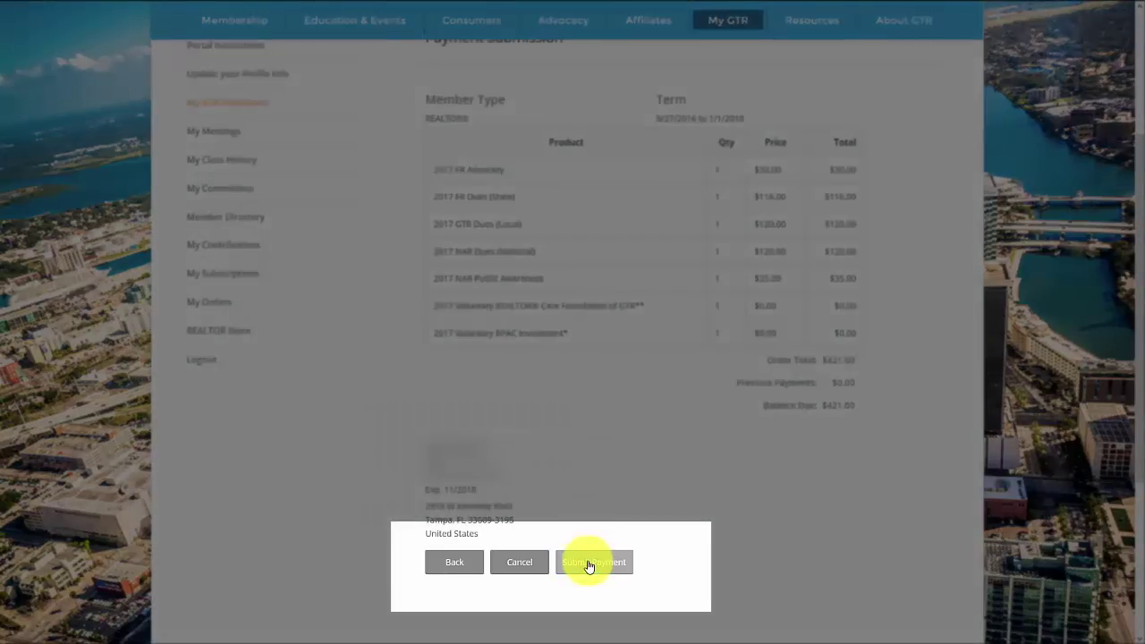
Submit the $421.00 dues payment from the Payment Submission page
{"action": "left_click", "coordinate": [589, 564]}
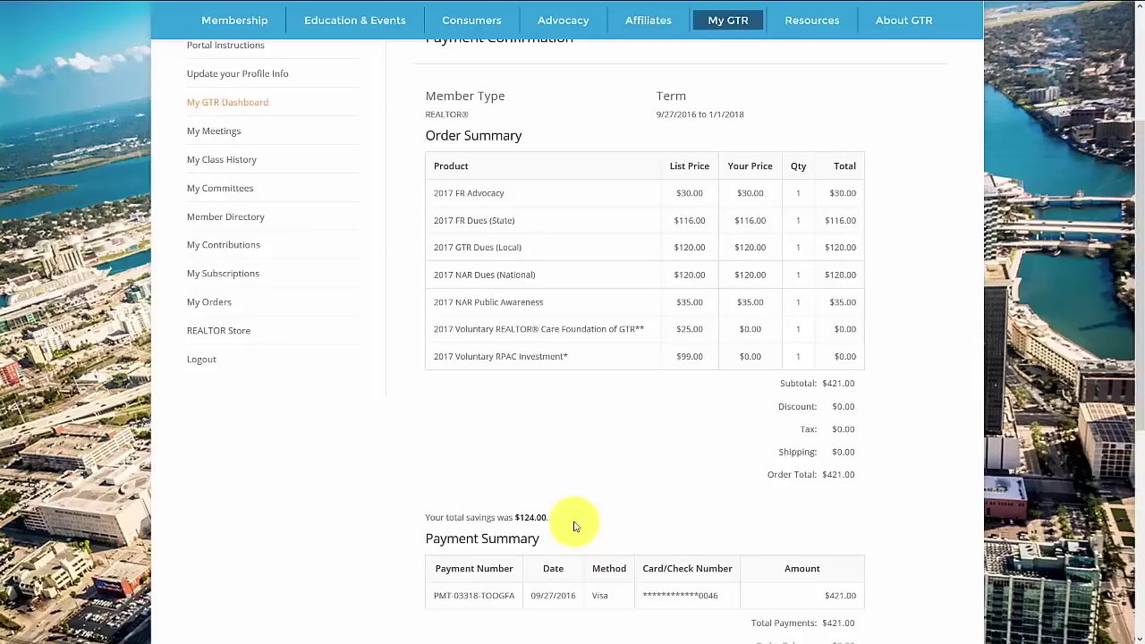
{"action": "scroll", "coordinate": [582, 467], "scroll_direction": "up", "scroll_amount": 2}
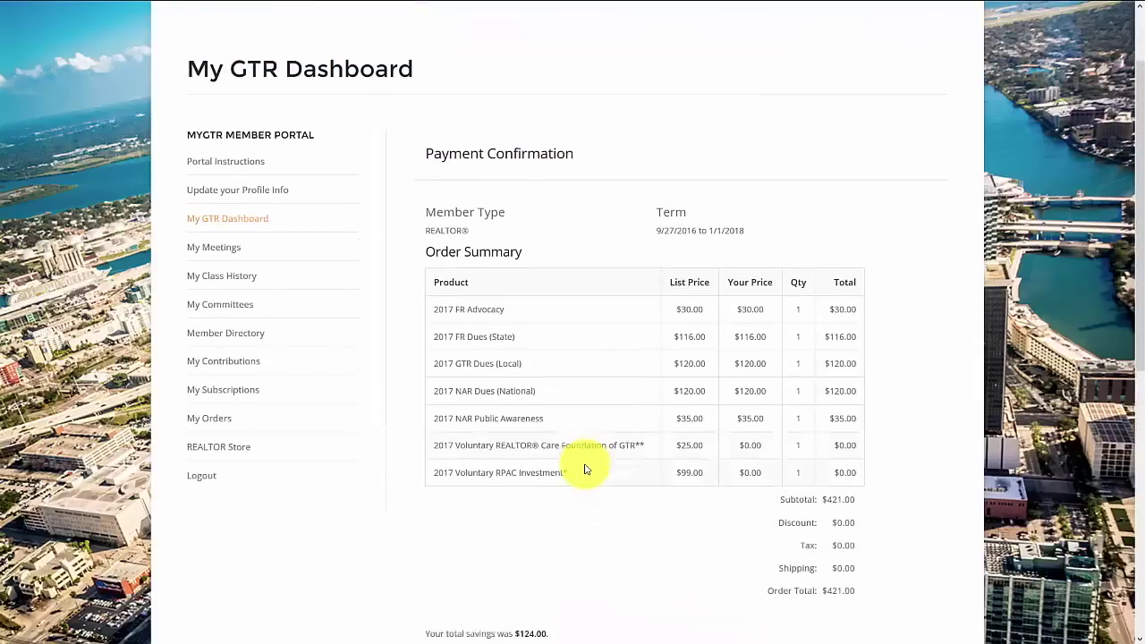
{"action": "scroll", "coordinate": [584, 469], "scroll_direction": "down", "scroll_amount": 3}
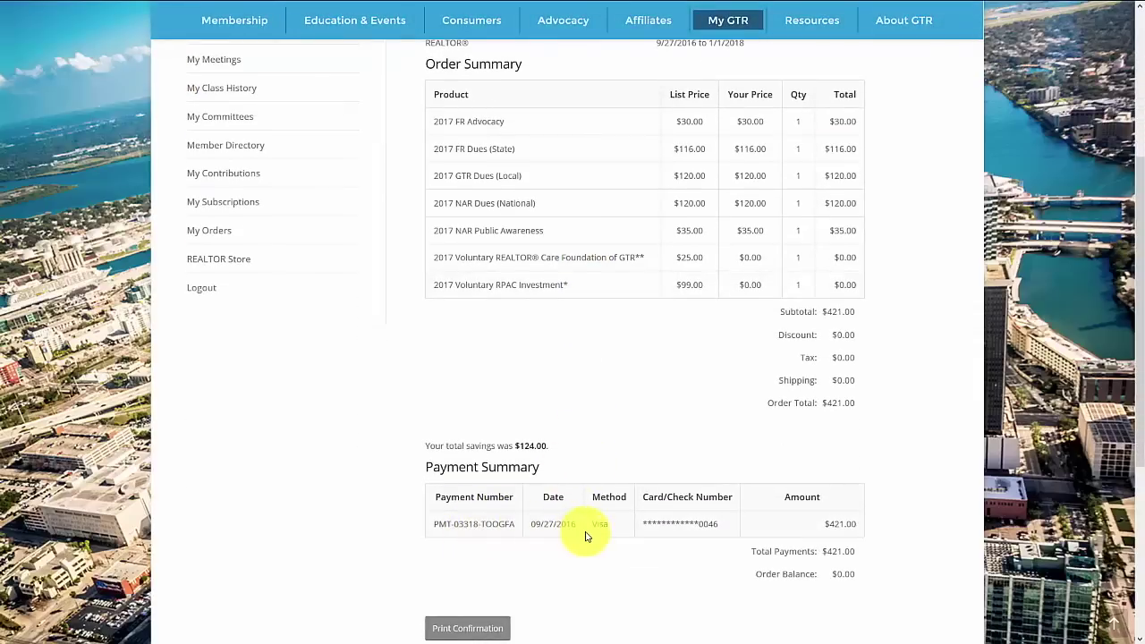
{"action": "scroll", "coordinate": [584, 535], "scroll_direction": "down", "scroll_amount": 1}
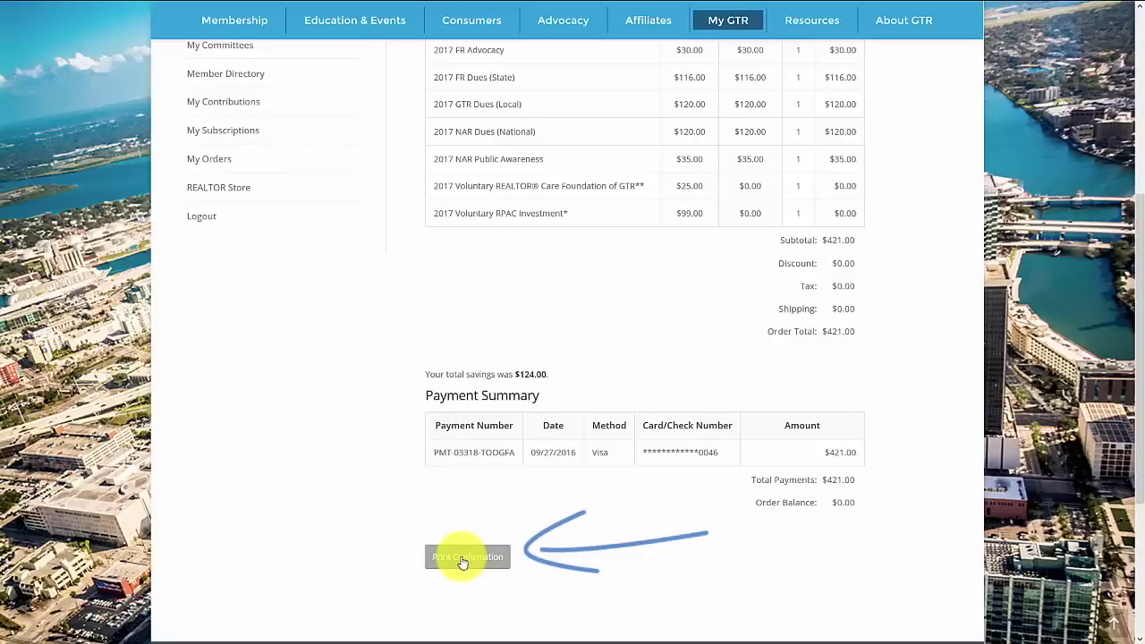
{"action": "scroll", "coordinate": [462, 562], "scroll_direction": "down", "scroll_amount": 1}
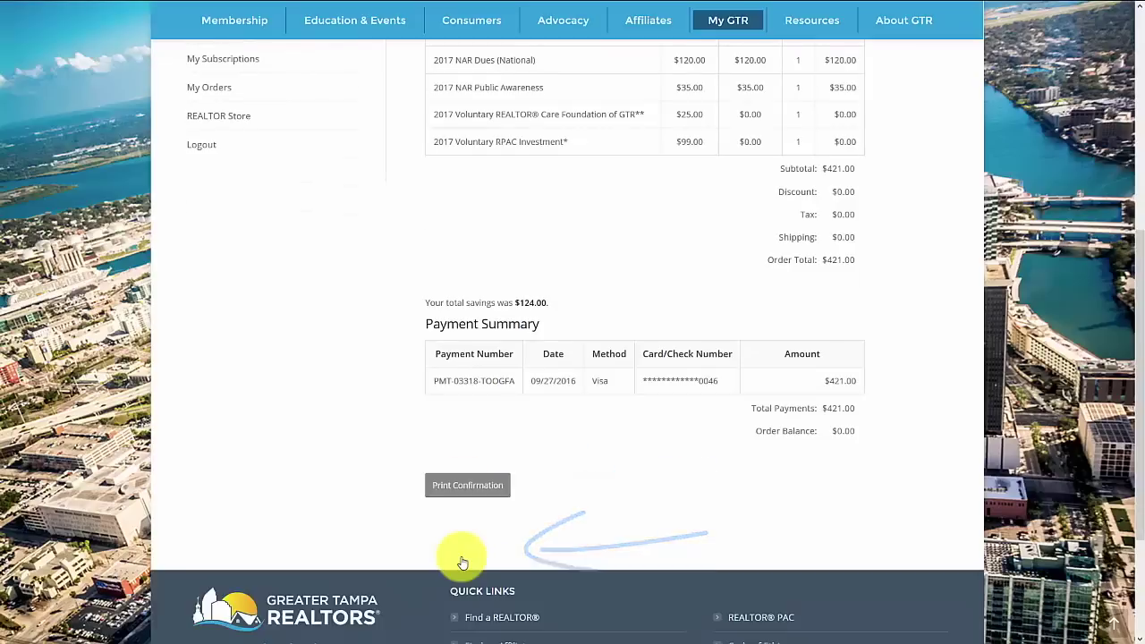